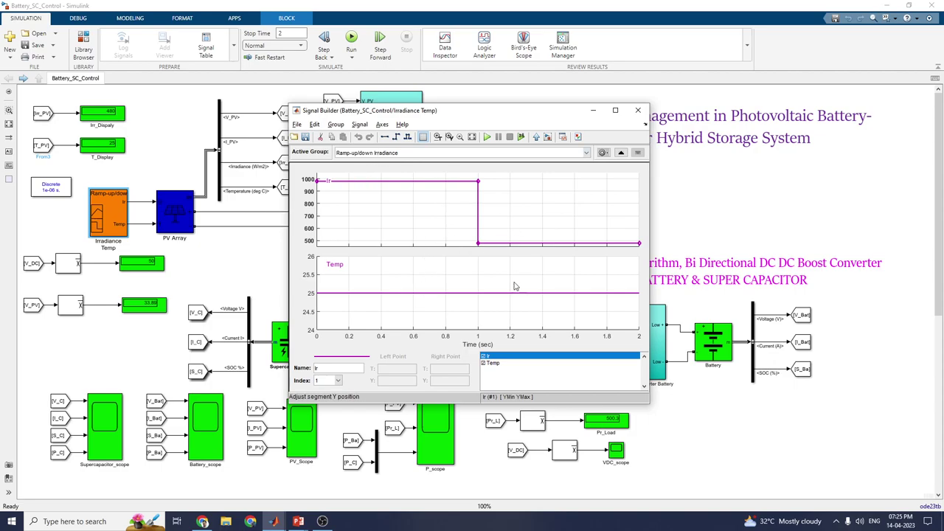
Step: Close the Signal Builder with the 1000→500 irradiance step and select the PV Array block
left_click(638, 110)
left_click(172, 220)
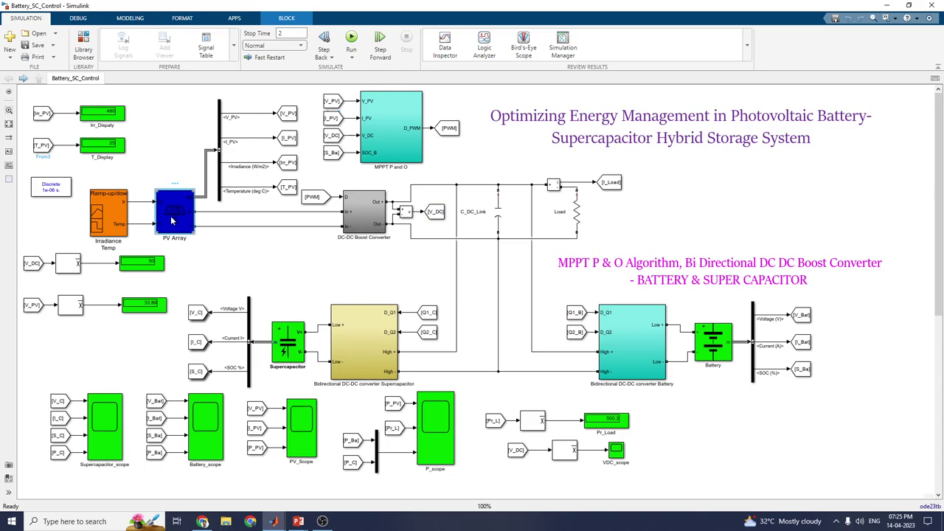
Step: Review the PV Array settings: 4 parallel strings, 2 series modules, Waaree Energies WU-120 module
double_click(172, 220)
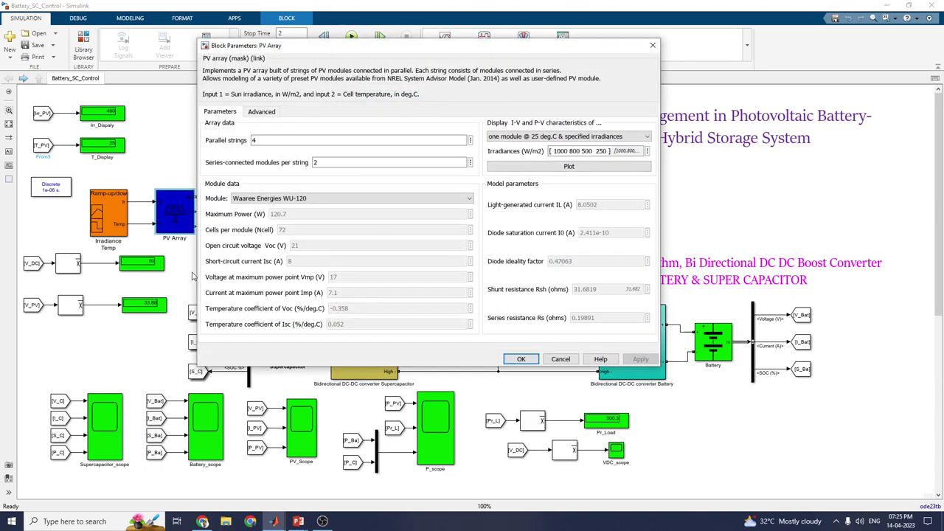
left_click(281, 206)
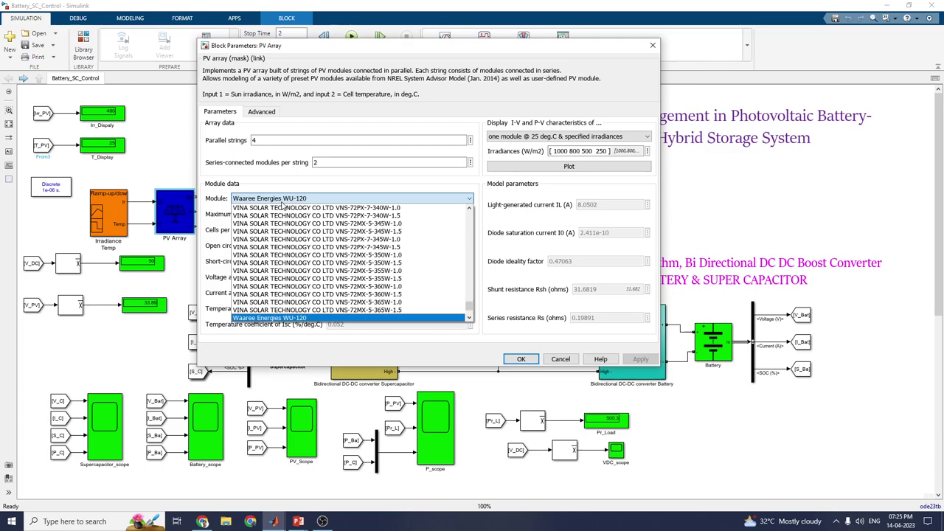
left_click_drag(469, 305, 472, 281)
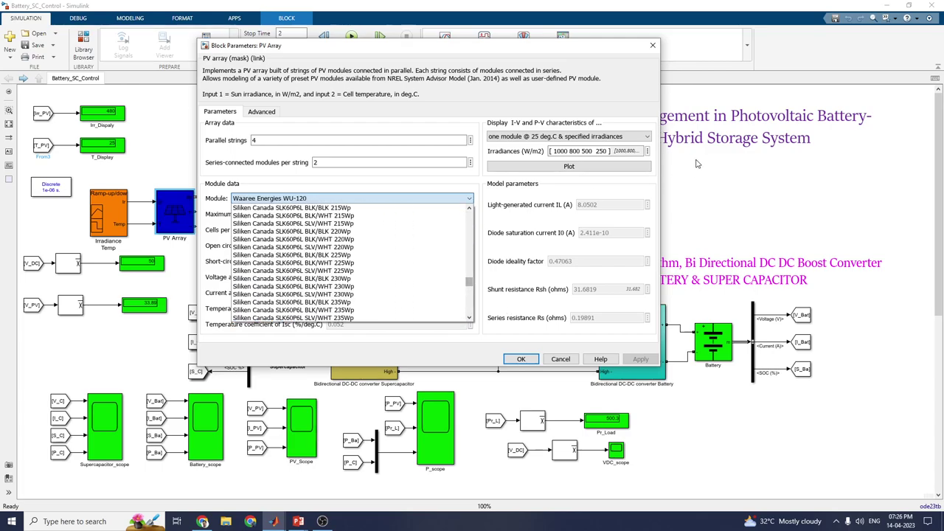
left_click(734, 182)
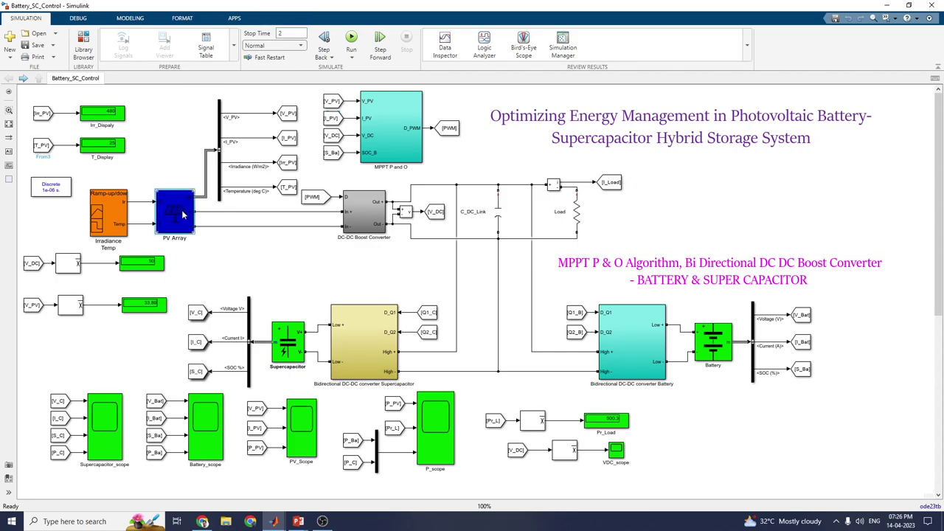
double_click(177, 214)
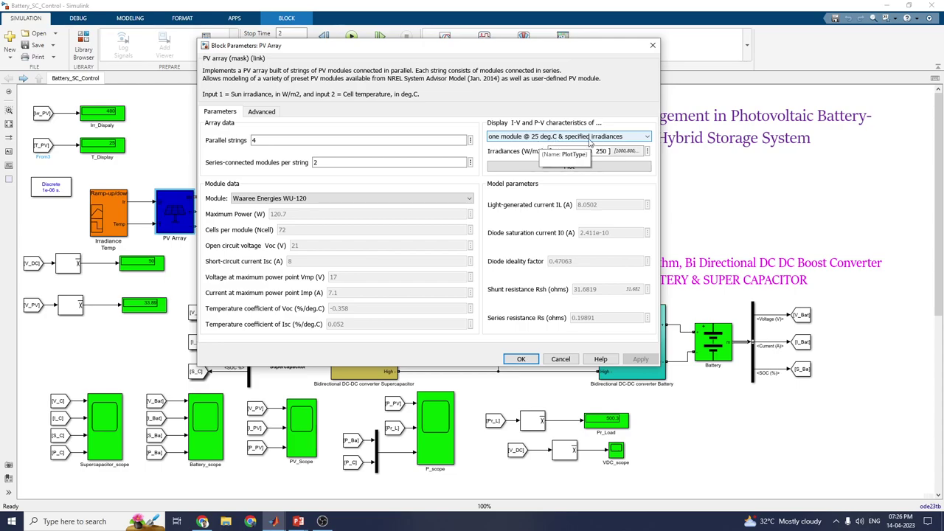
key("Escape")
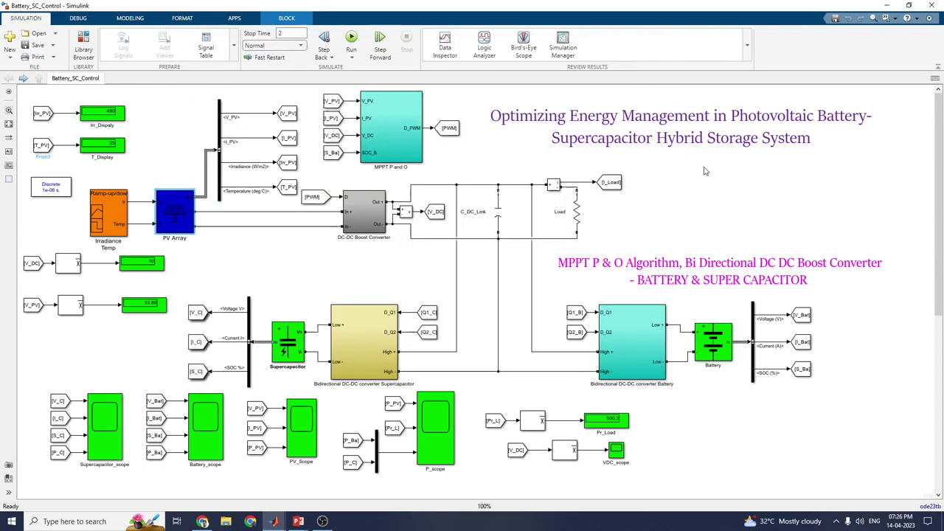
Step: Plot the WU-120 I-V and P-V curves for 1, 0.8, 0.5 and 0.25 kW/m²
double_click(188, 225)
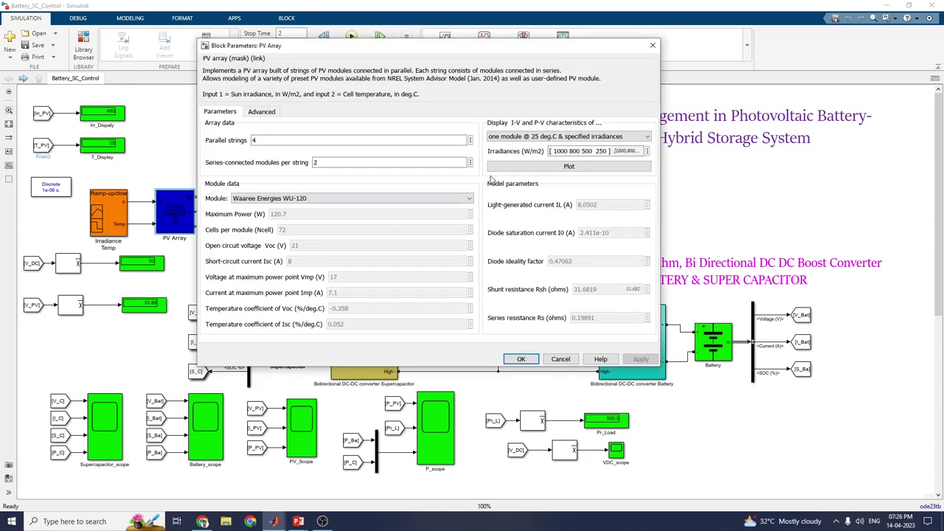
left_click(549, 151)
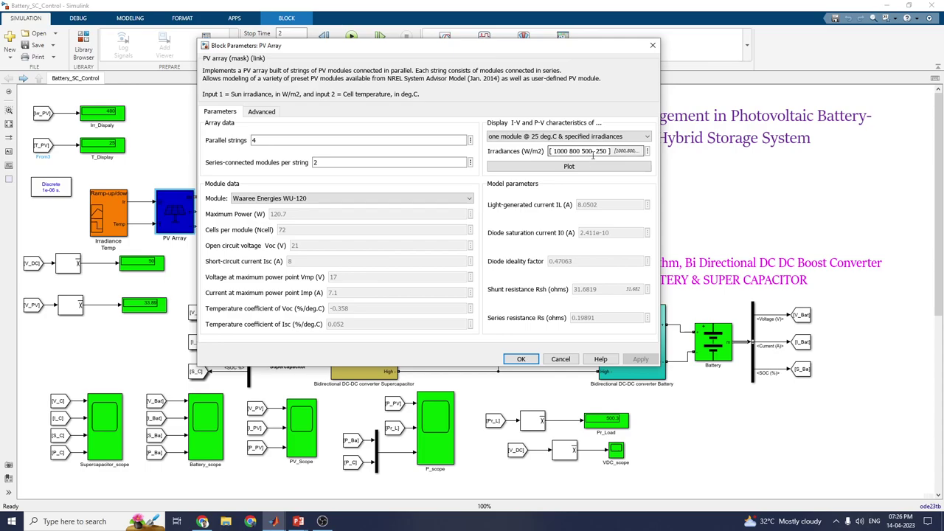
left_click(569, 167)
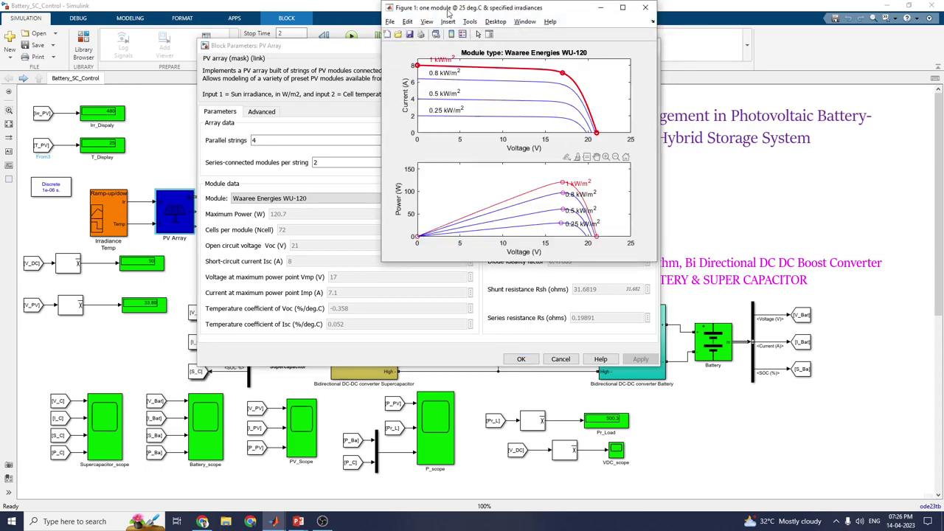
Step: Close the I-V/P-V figure, check the Advanced options, and accept the PV Array parameters unchanged
left_click_drag(445, 10, 134, 64)
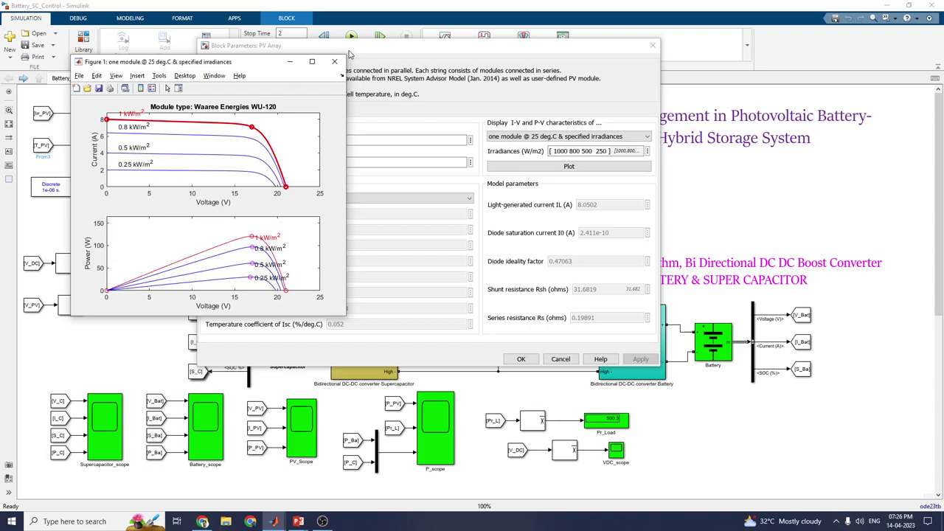
left_click(333, 62)
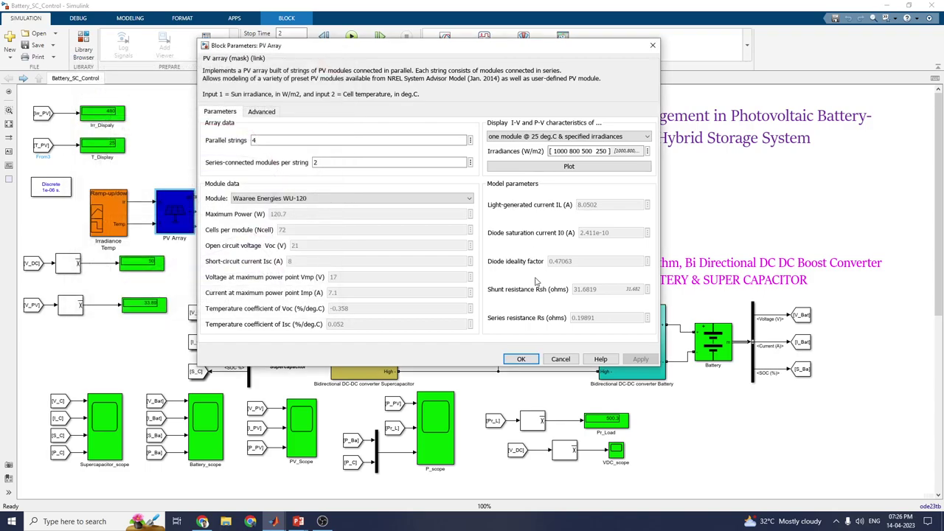
left_click(262, 111)
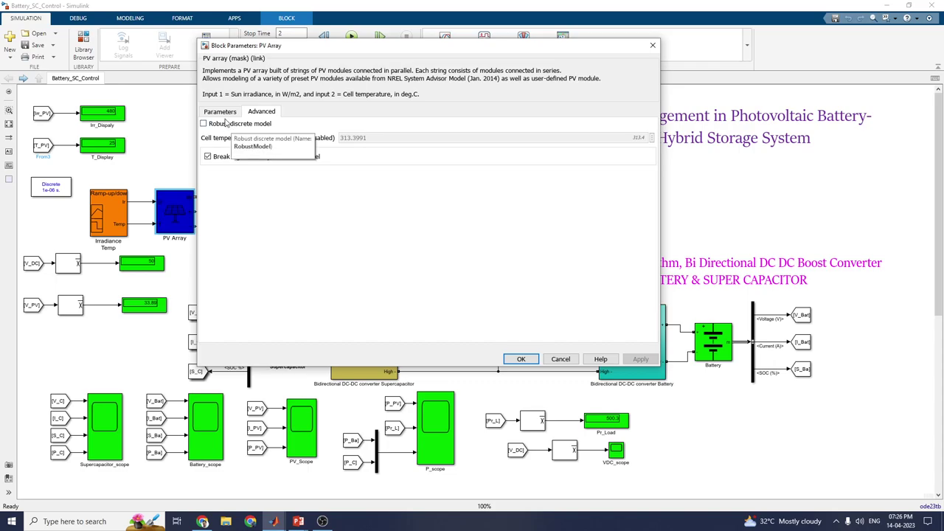
left_click(223, 113)
left_click(521, 360)
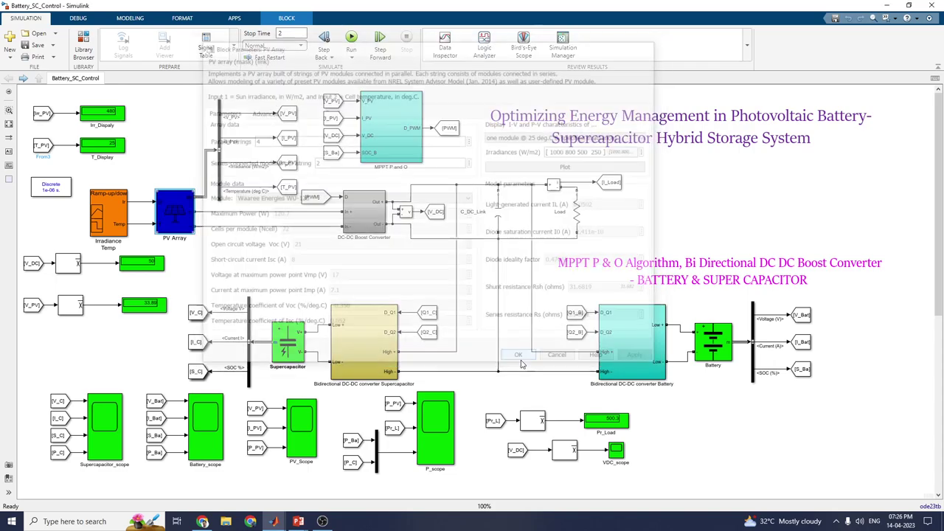
left_click(360, 220)
double_click(359, 219)
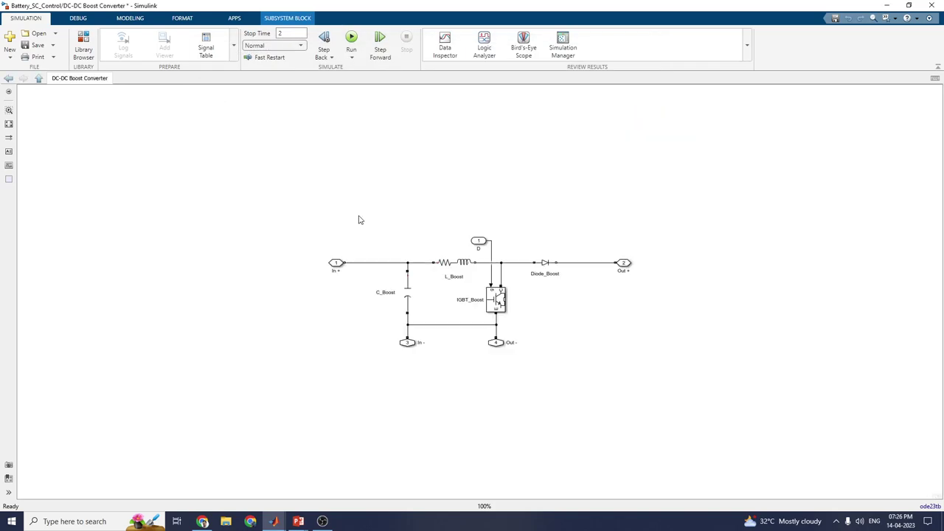
key("space")
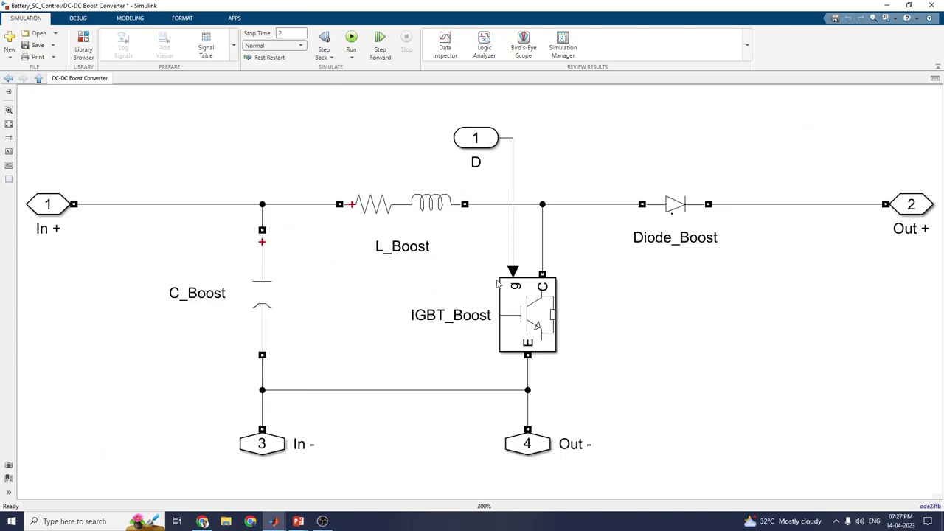
scroll(497, 283, "down", 2)
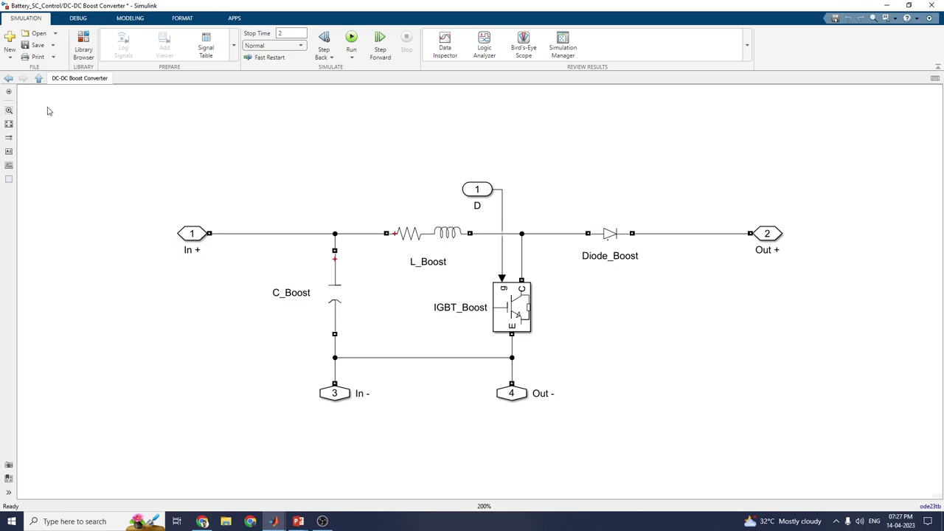
left_click(9, 77)
double_click(381, 139)
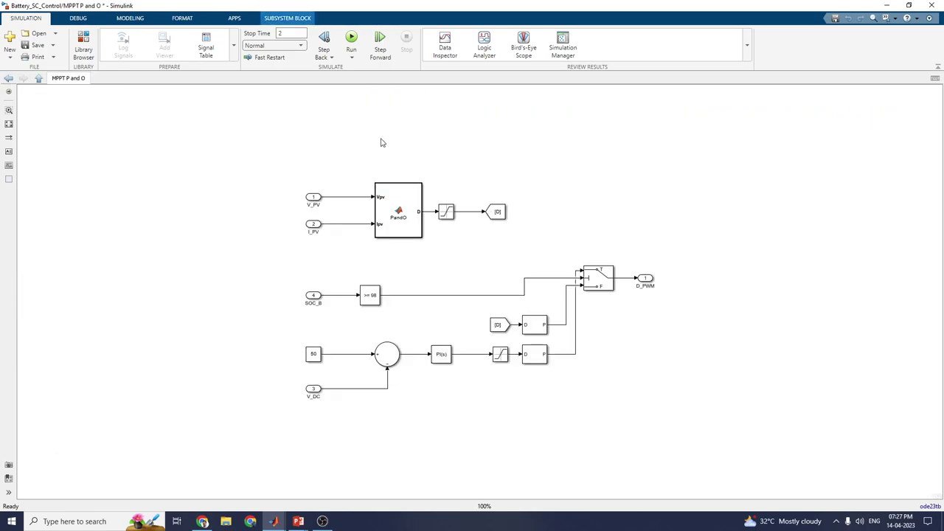
key("ctrl+plus")
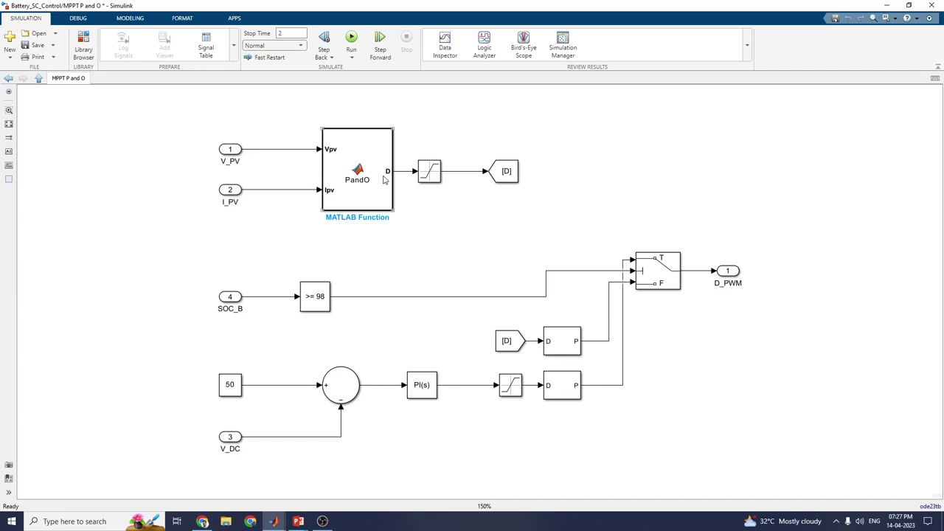
left_click(649, 284)
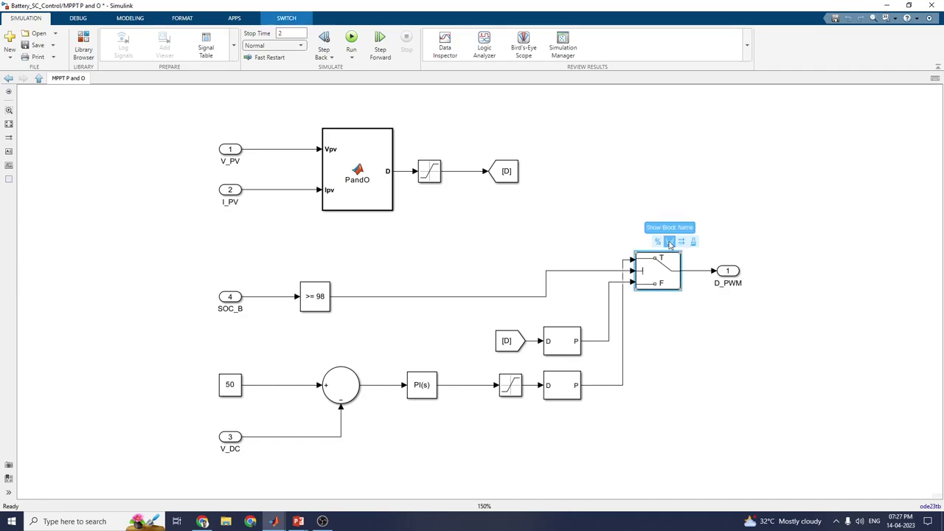
left_click(8, 78)
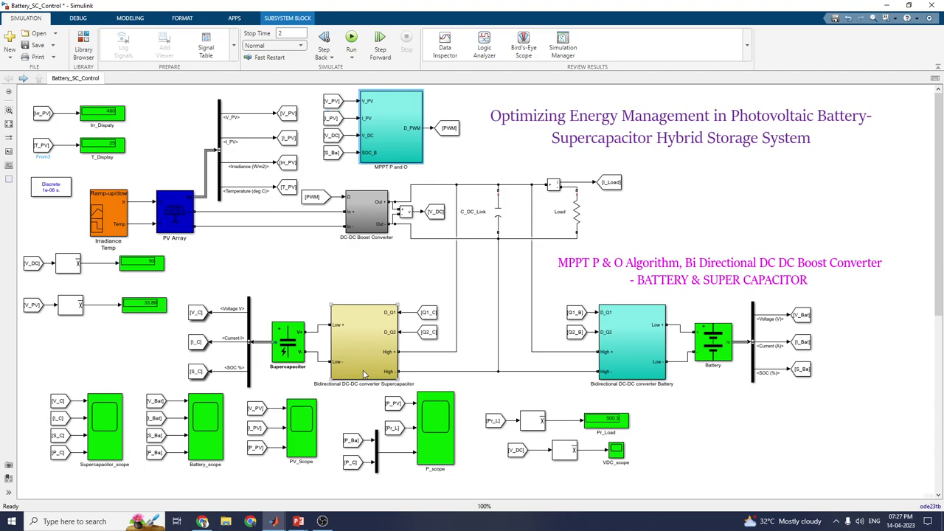
Step: Open the Supercapacitor block parameters, move the dialog aside to review, and close it unchanged
double_click(288, 353)
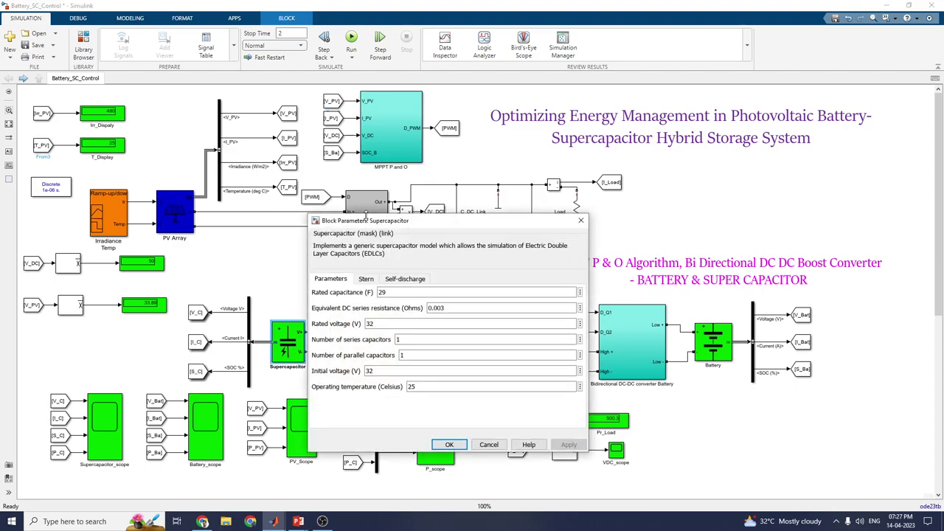
left_click_drag(365, 219, 172, 124)
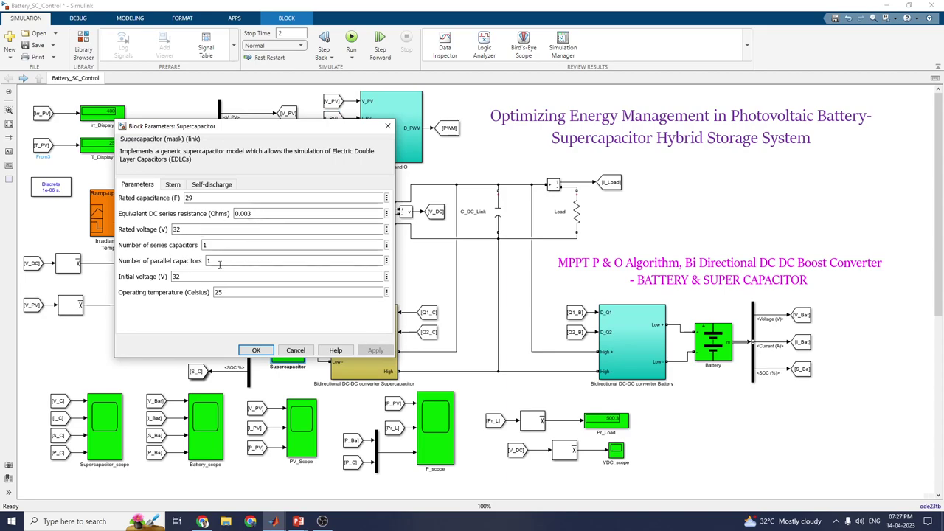
left_click(387, 130)
Step: Inspect the supercapacitor converter's Q1 IGBT (Ron 1e-3, Rs 1e5), then view the battery converter subsystem
double_click(367, 324)
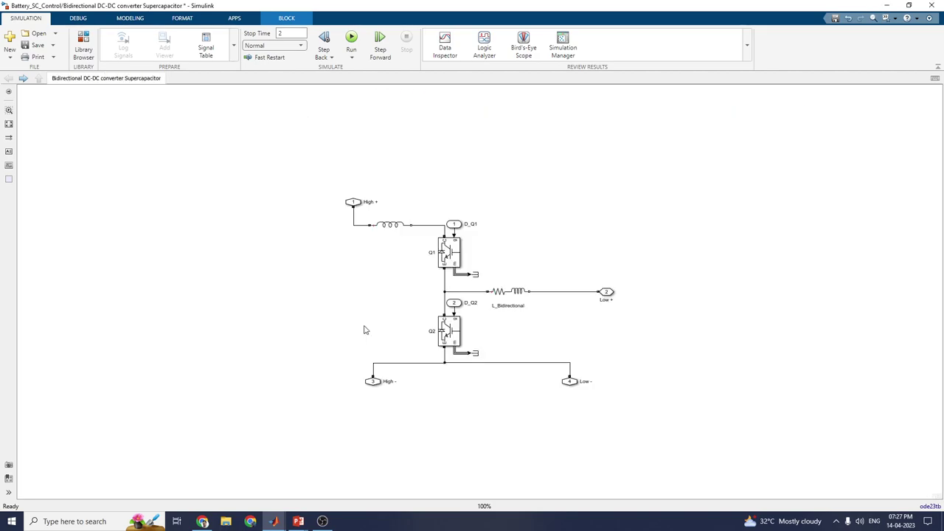
key("ctrl+plus")
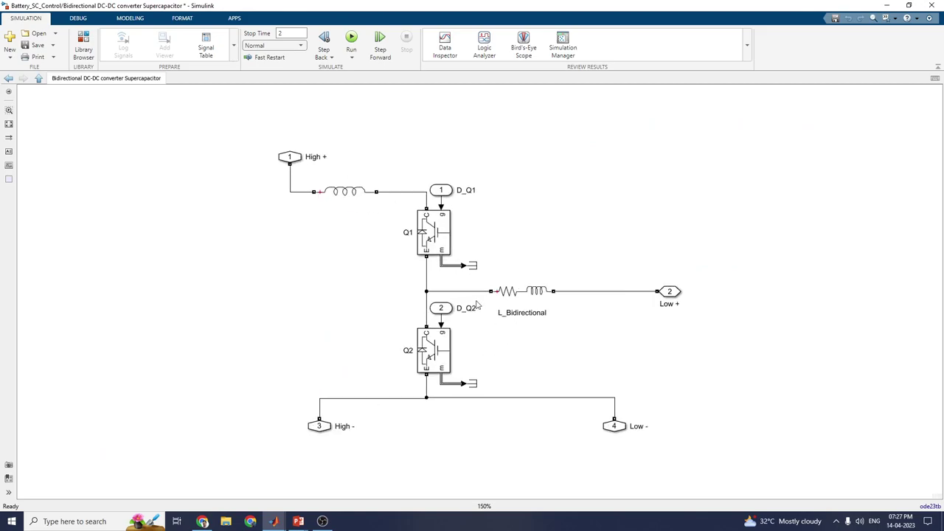
double_click(432, 237)
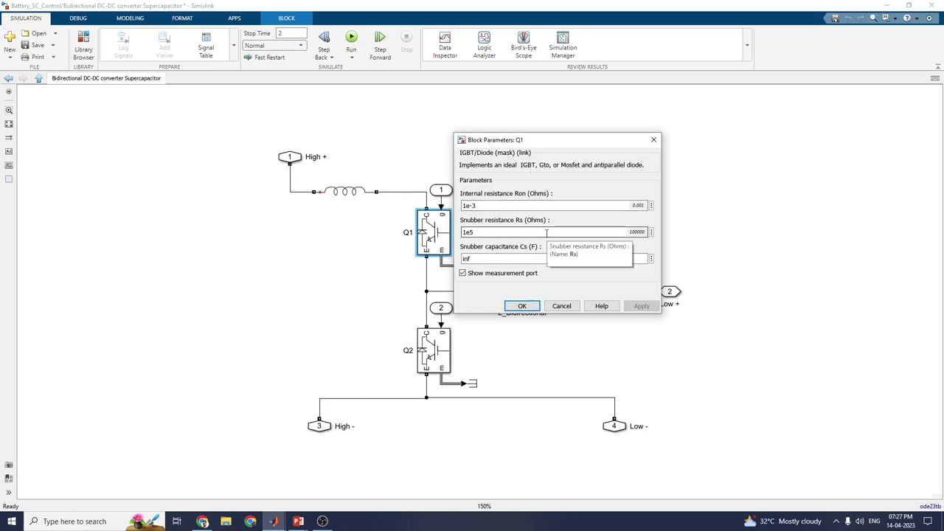
left_click(521, 306)
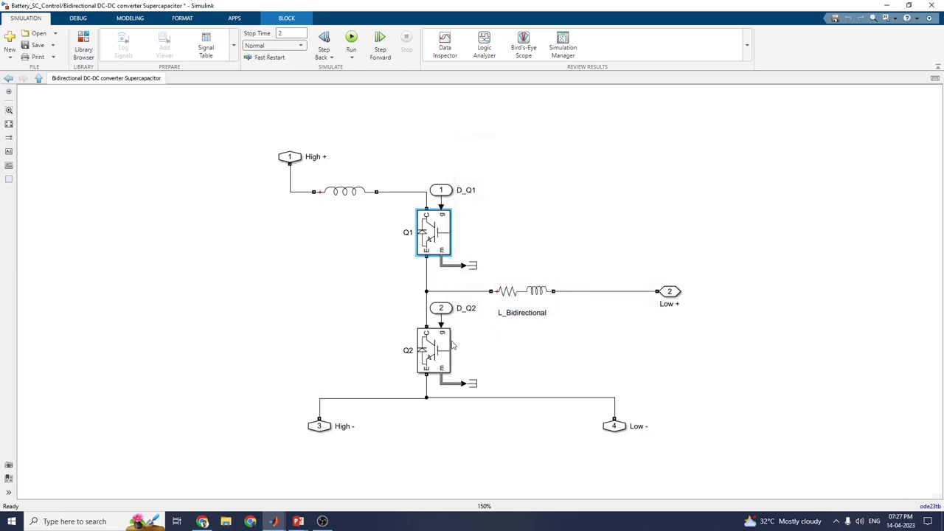
left_click(8, 78)
double_click(633, 341)
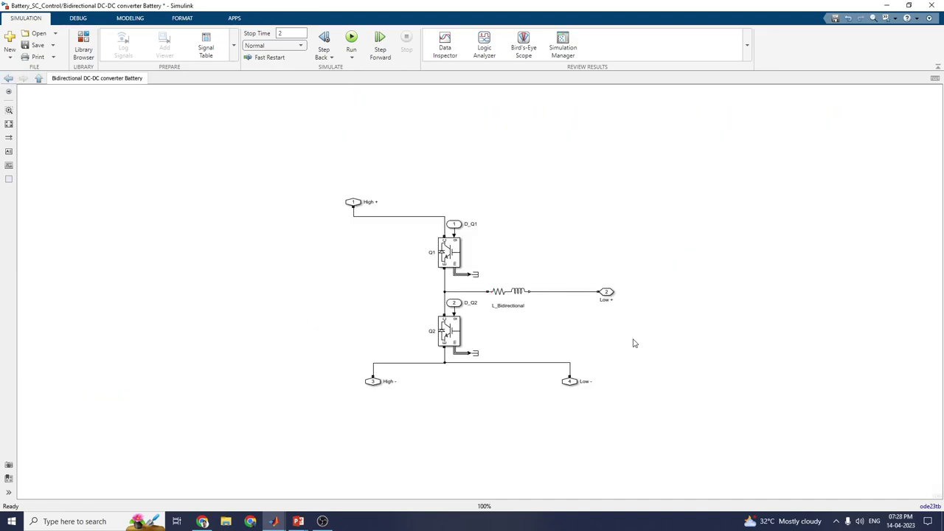
left_click(8, 78)
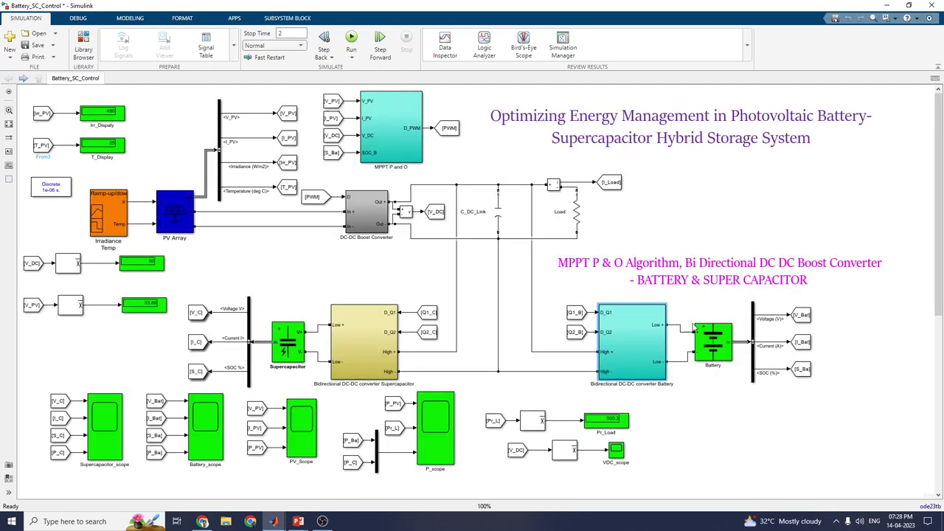
double_click(708, 338)
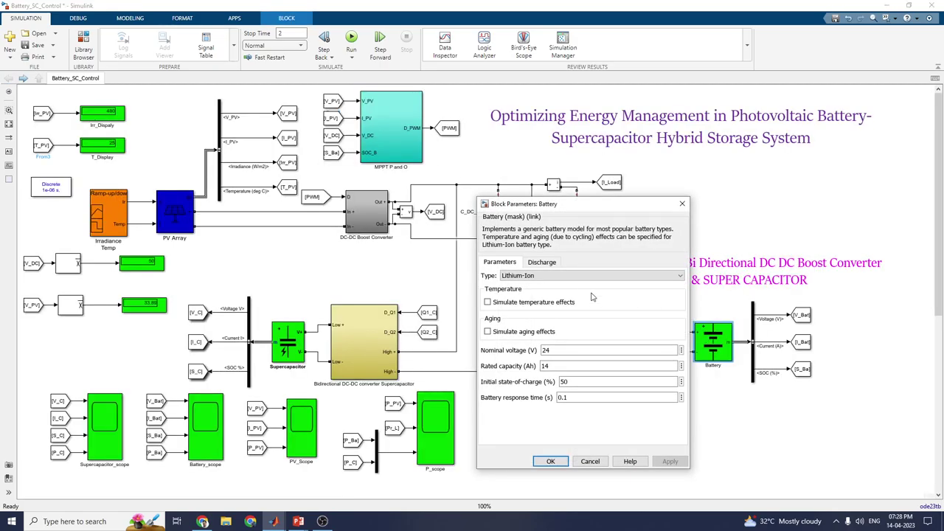
left_click_drag(565, 180, 319, 147)
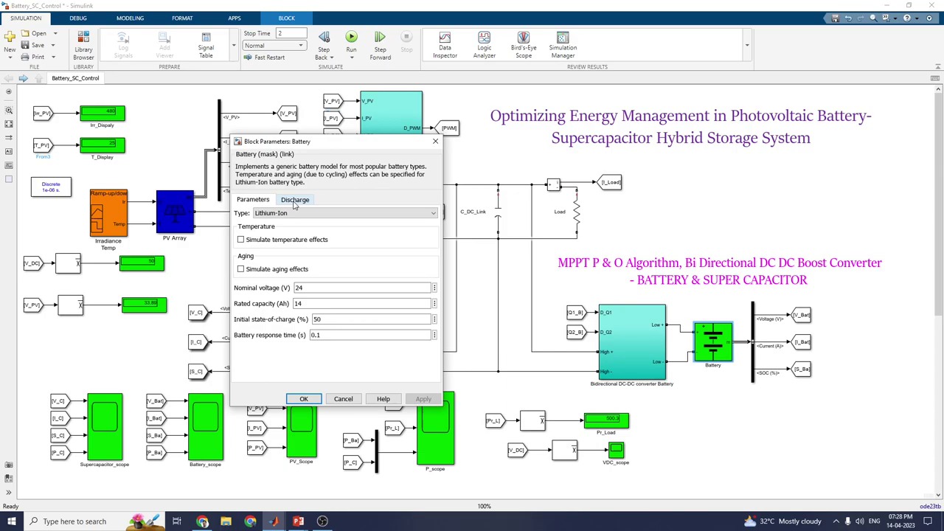
left_click(427, 214)
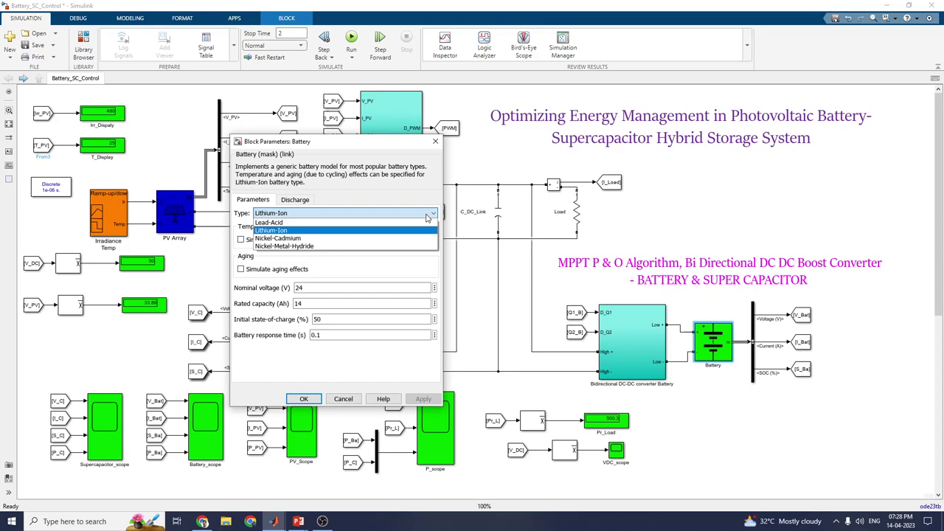
left_click(426, 215)
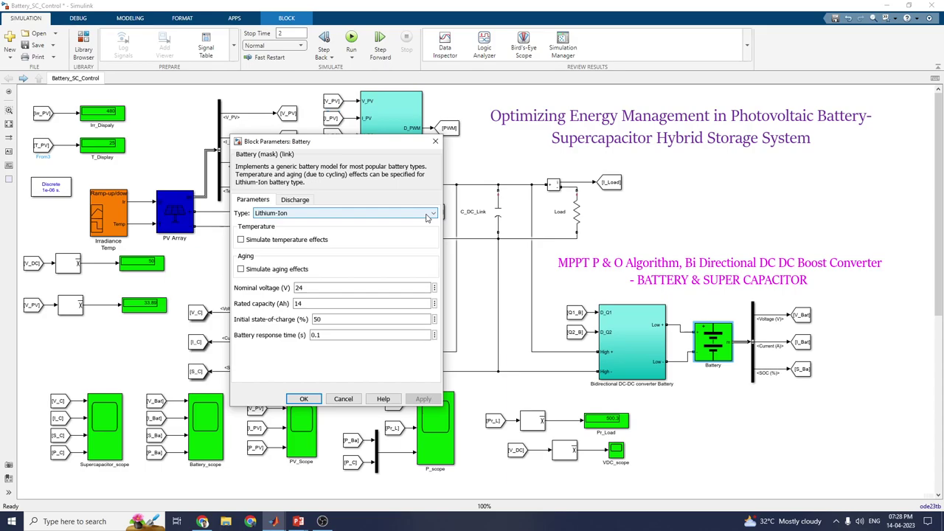
left_click(435, 141)
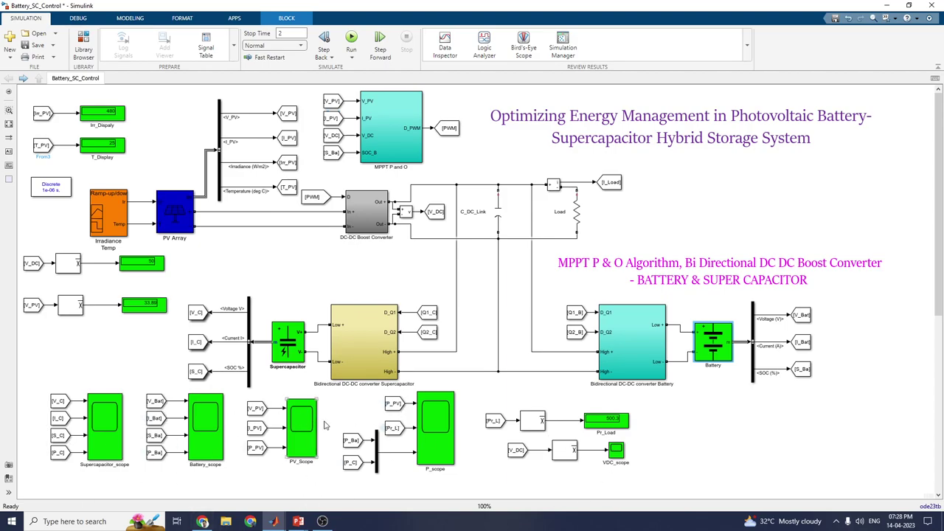
Step: Run the 2 s simulation and review the Battery, PV, P and Supercapacitor scope waveforms
left_click(351, 41)
mouse_move(273, 521)
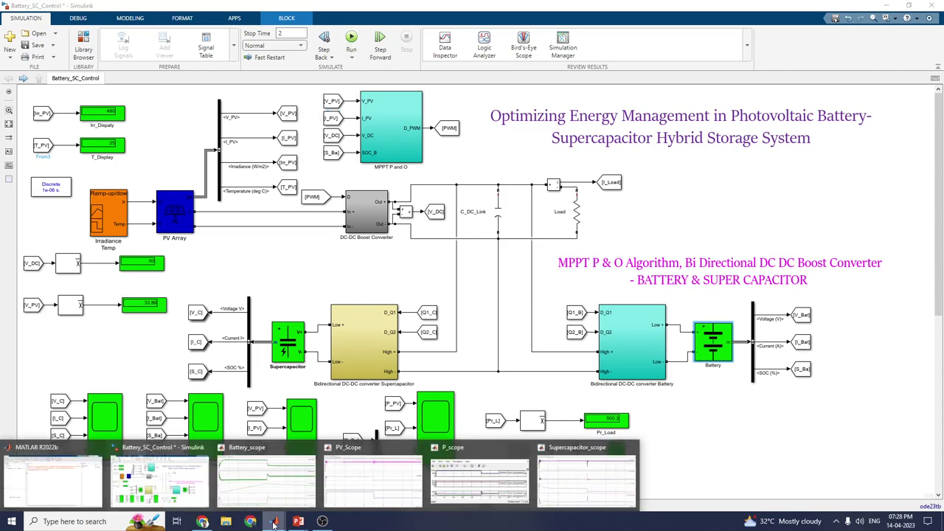
left_click(271, 489)
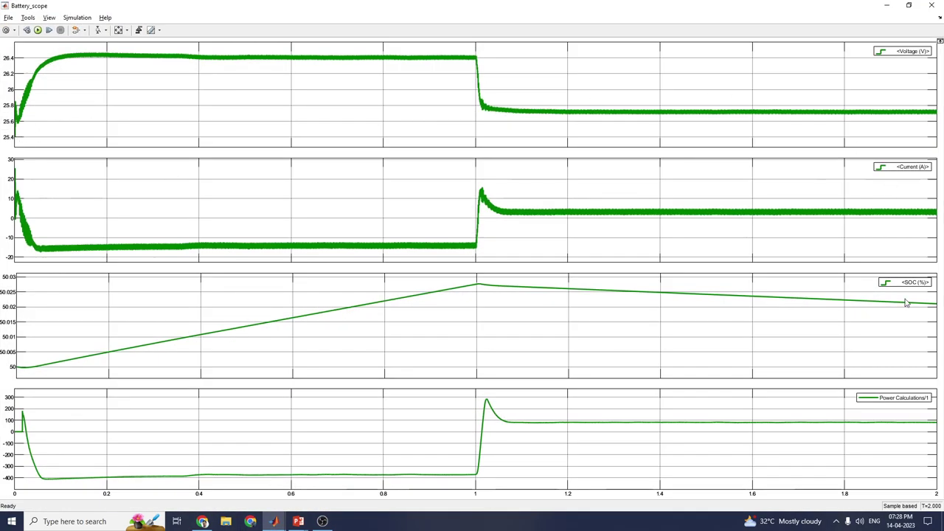
mouse_move(273, 521)
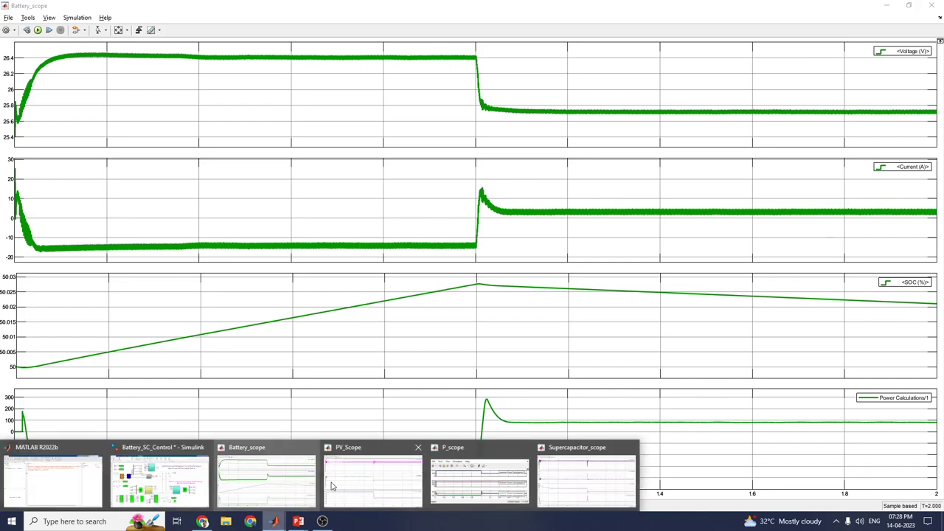
left_click(333, 485)
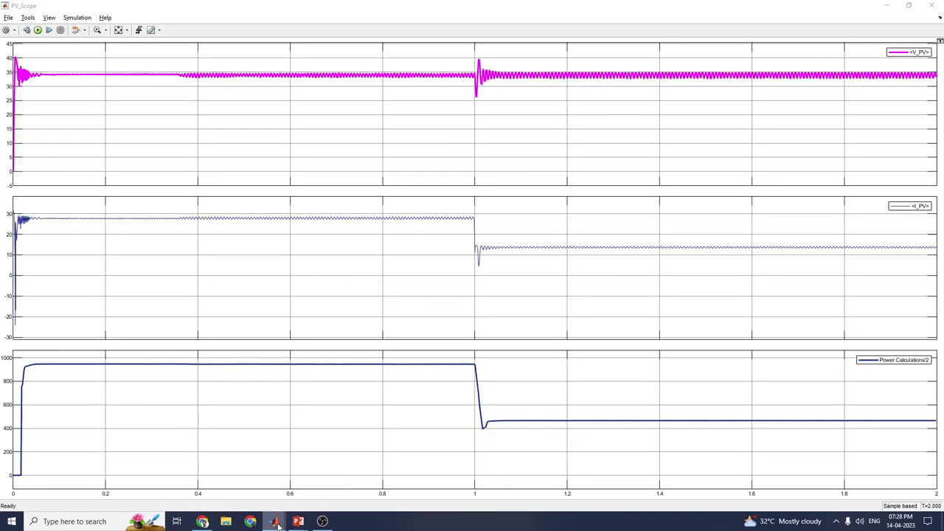
left_click(461, 483)
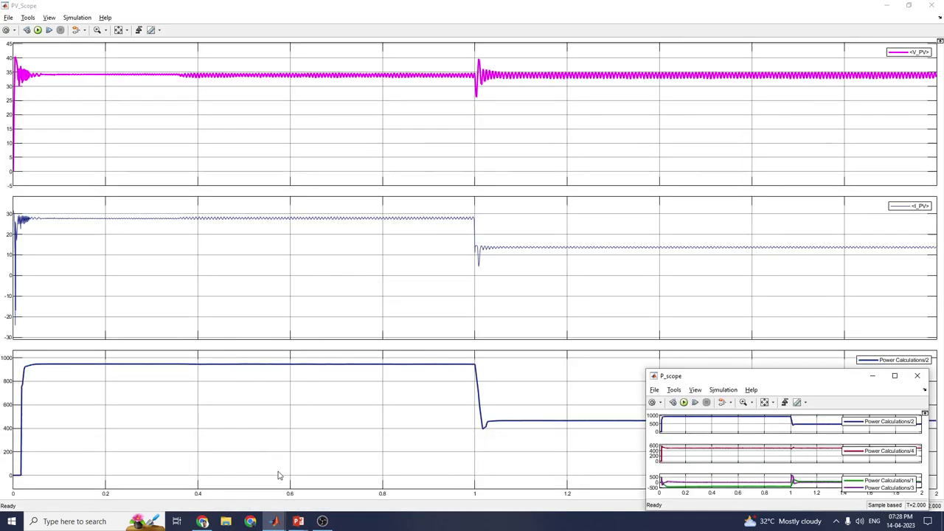
left_click(583, 484)
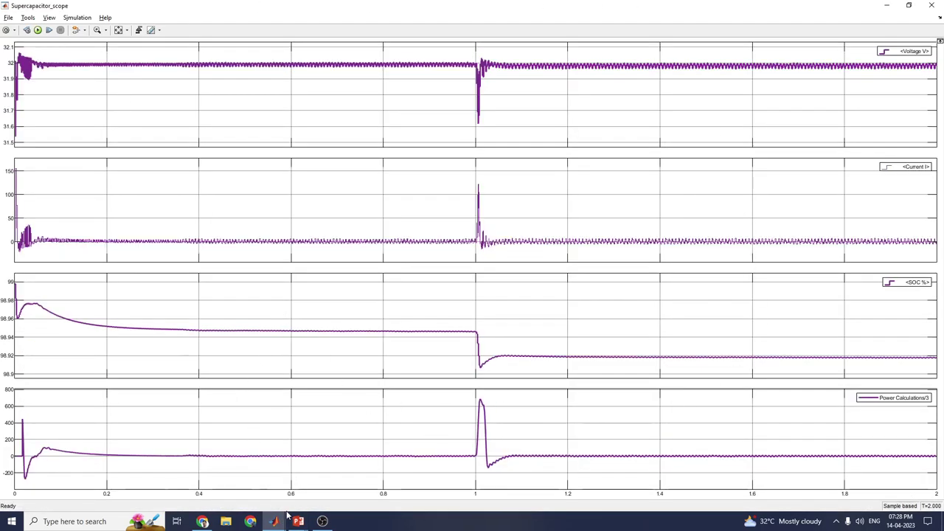
mouse_move(277, 521)
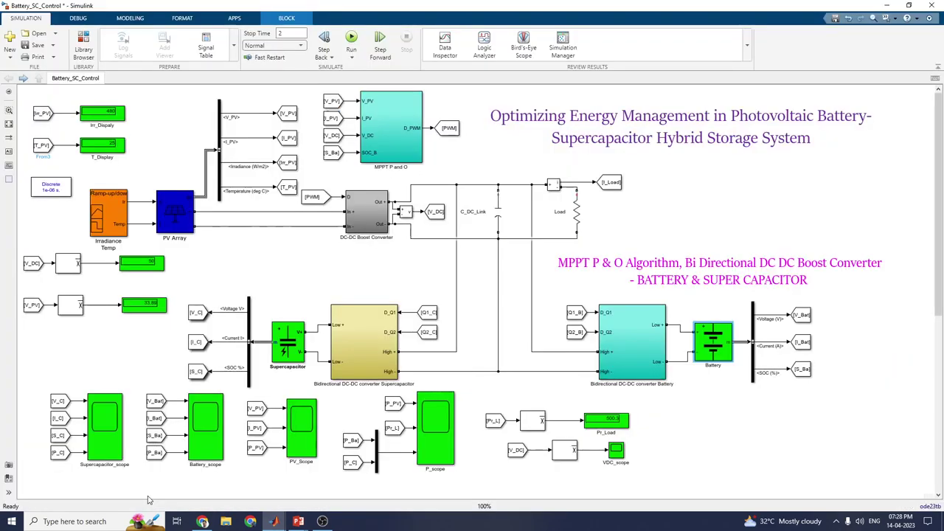
left_click(148, 499)
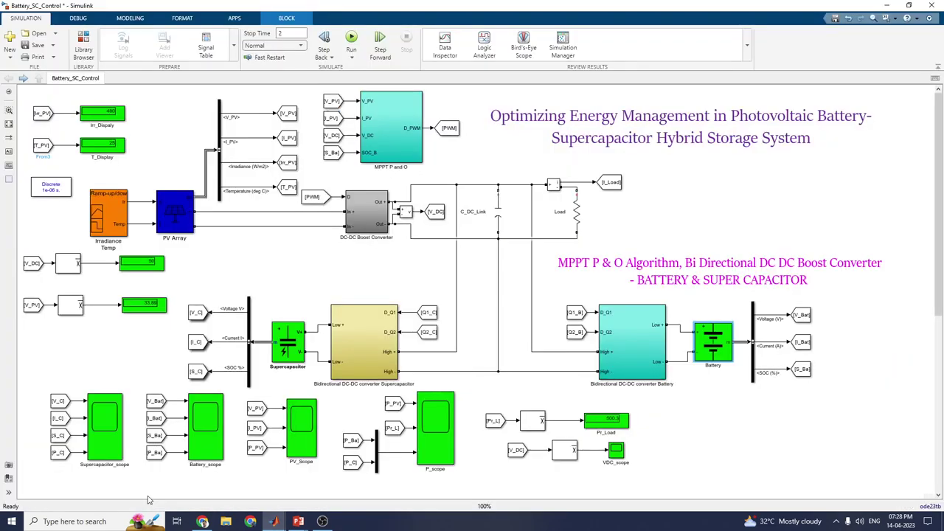